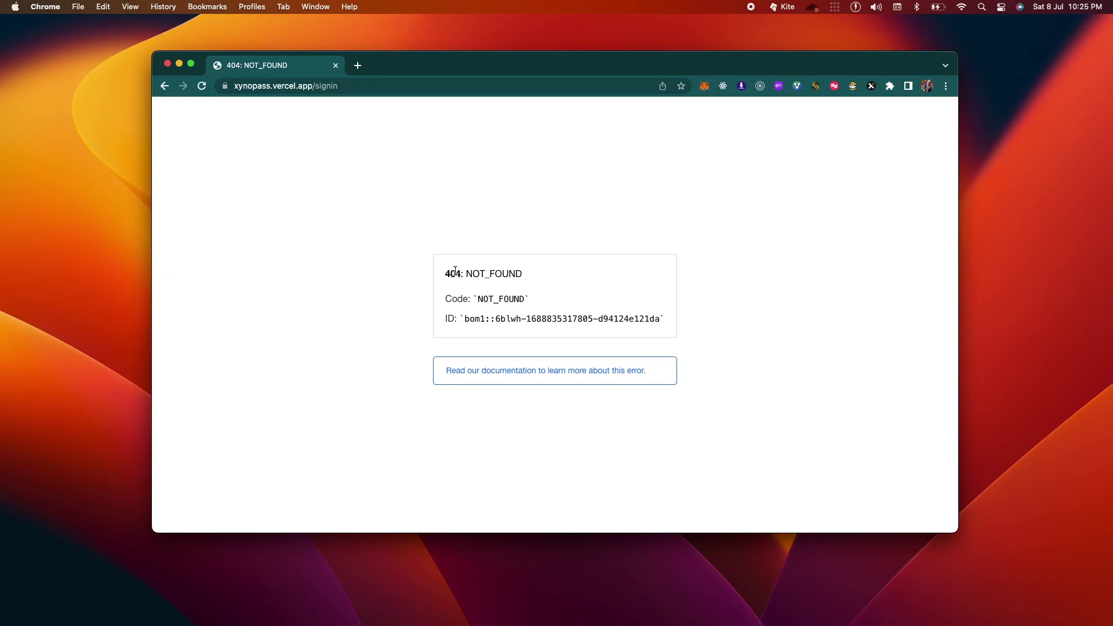
Inspect the 404 error on the XynoPass signin page and reload it to recheck.
{"action": "left_click_drag", "start_coordinate": [445, 300], "coordinate": [523, 301]}
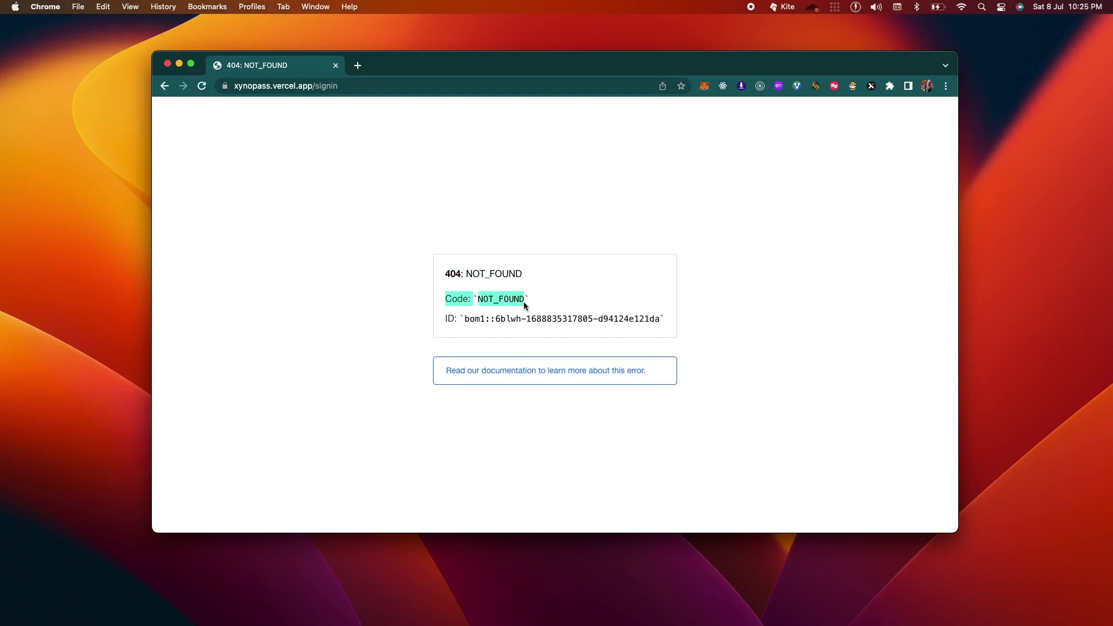
{"action": "left_click", "coordinate": [727, 331]}
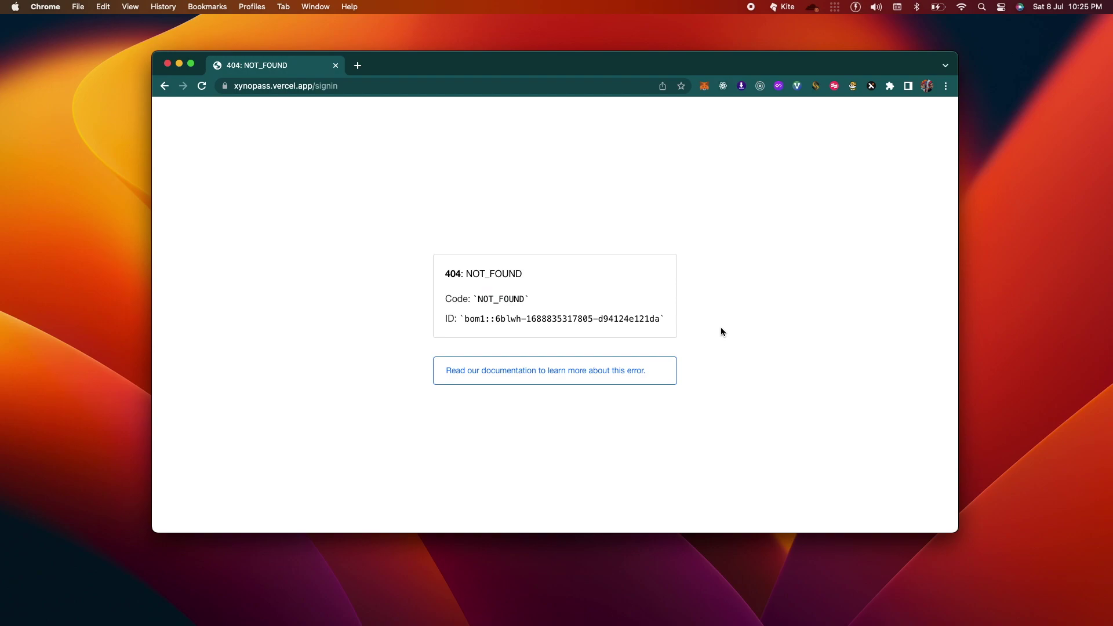
{"action": "left_click_drag", "start_coordinate": [426, 252], "coordinate": [373, 268]}
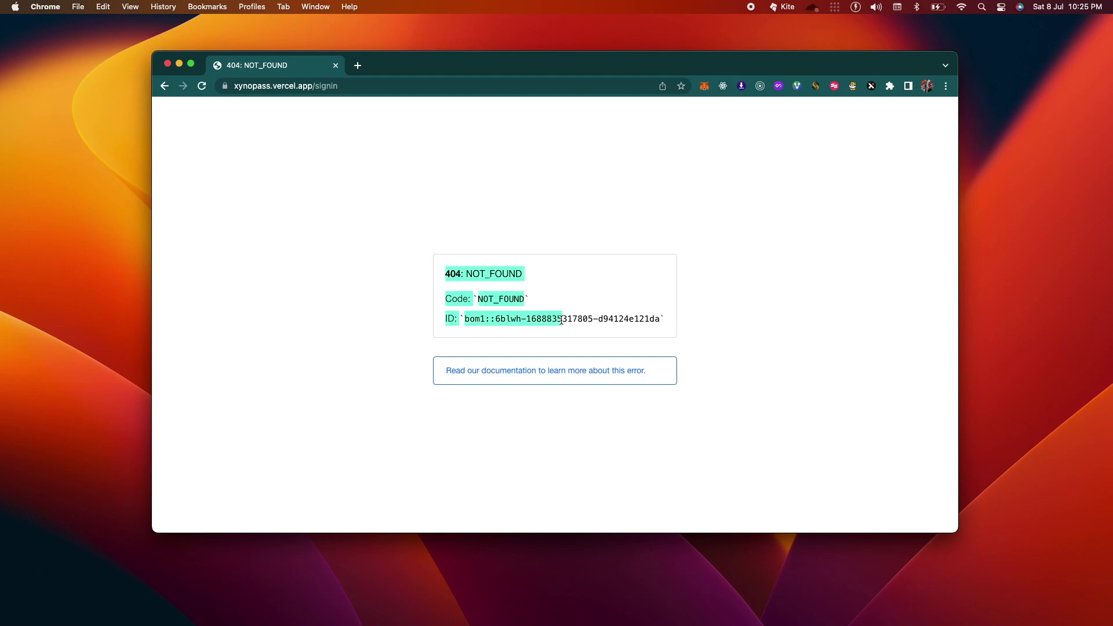
{"action": "left_click", "coordinate": [202, 86]}
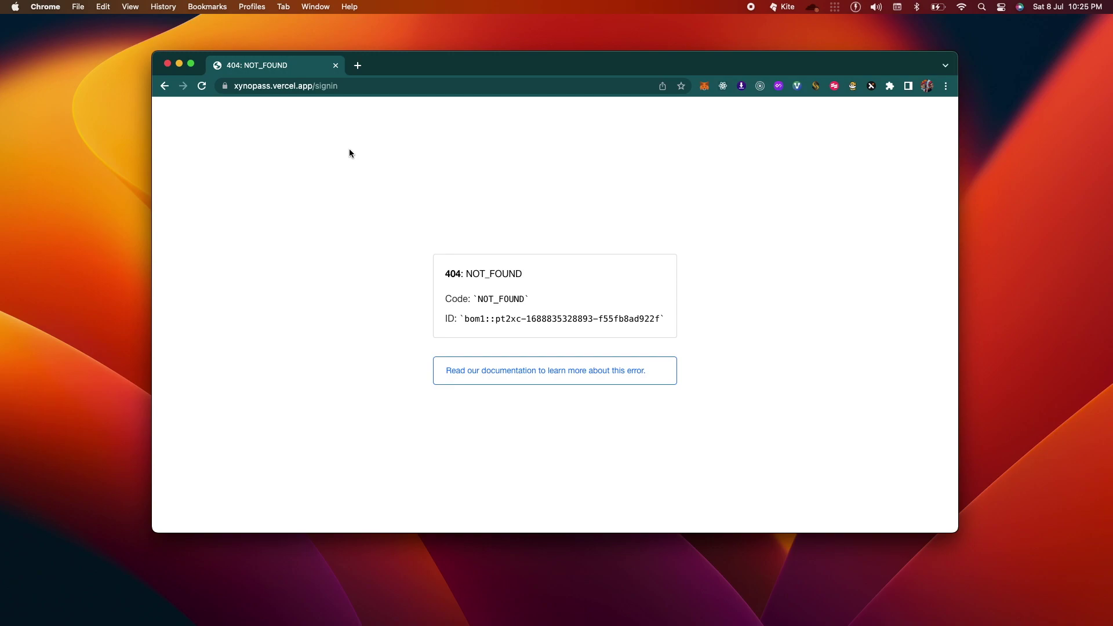
{"action": "left_click_drag", "start_coordinate": [486, 76], "coordinate": [470, 72]}
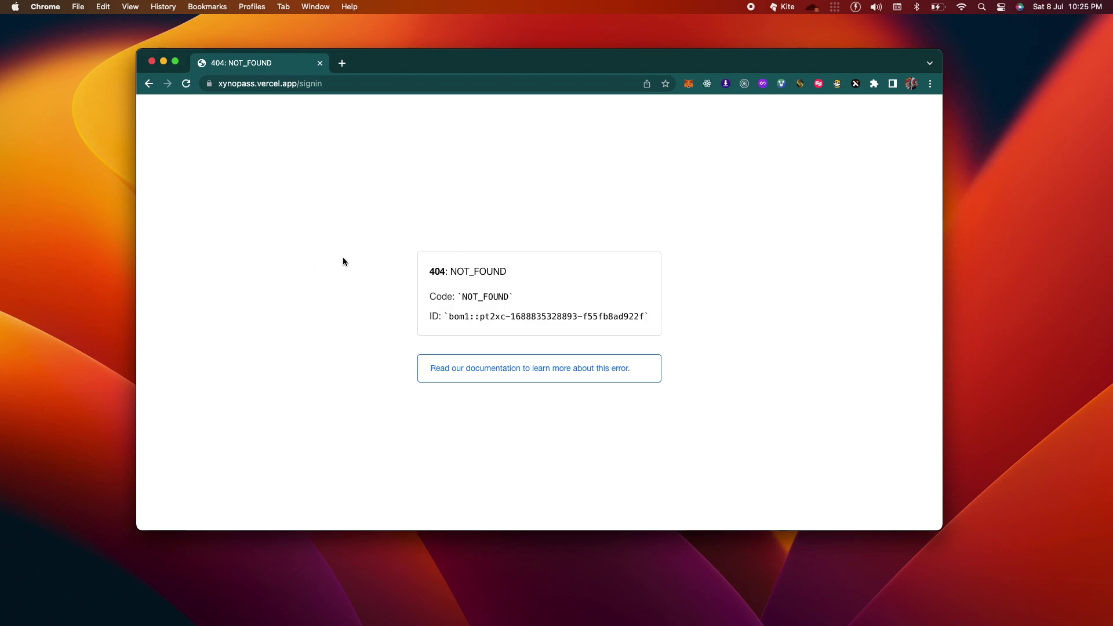
Create vercel.json in the project root and paste in the rewrites rule sending all paths to '/'.
{"action": "key", "text": "ctrl+Right"}
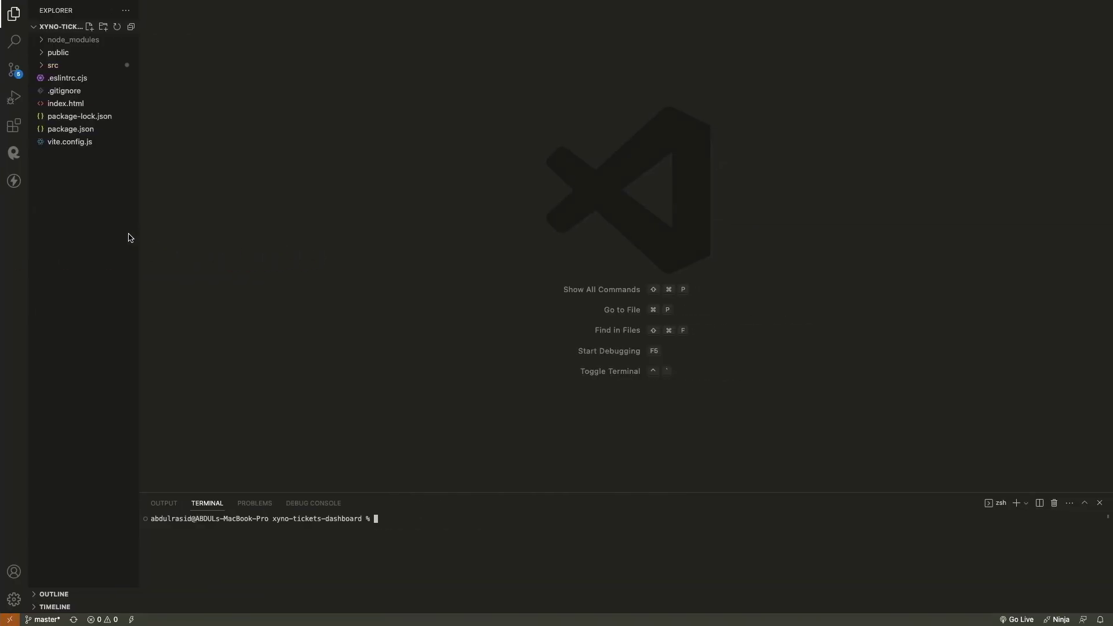
{"action": "left_click", "coordinate": [96, 233]}
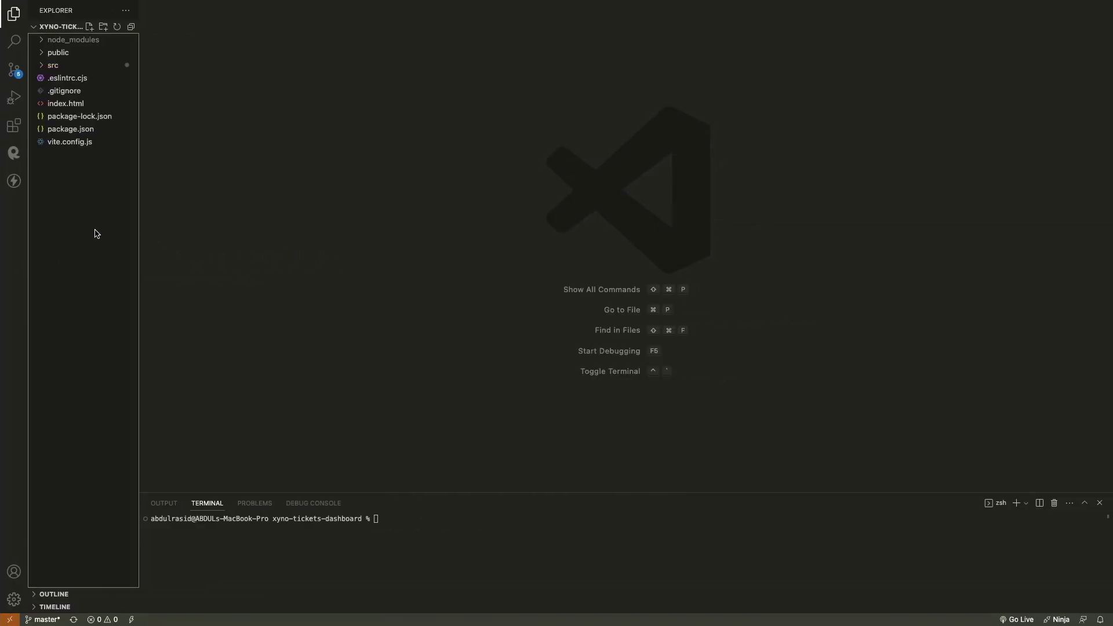
{"action": "left_click", "coordinate": [89, 26]}
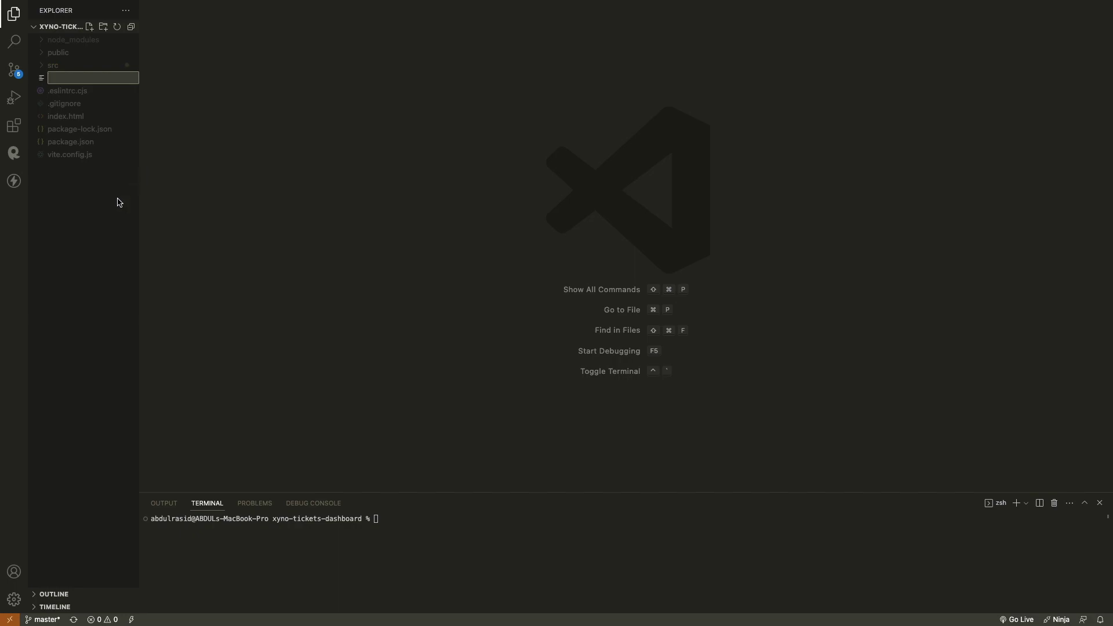
{"action": "type", "text": "vercel."}
{"action": "type", "text": "json"}
{"action": "key", "text": "Return"}
{"action": "type", "text": "{   \"rewrites\": [     { \"source\": \"/(.*)\", \"destination\": \"/\" }   ] }"}
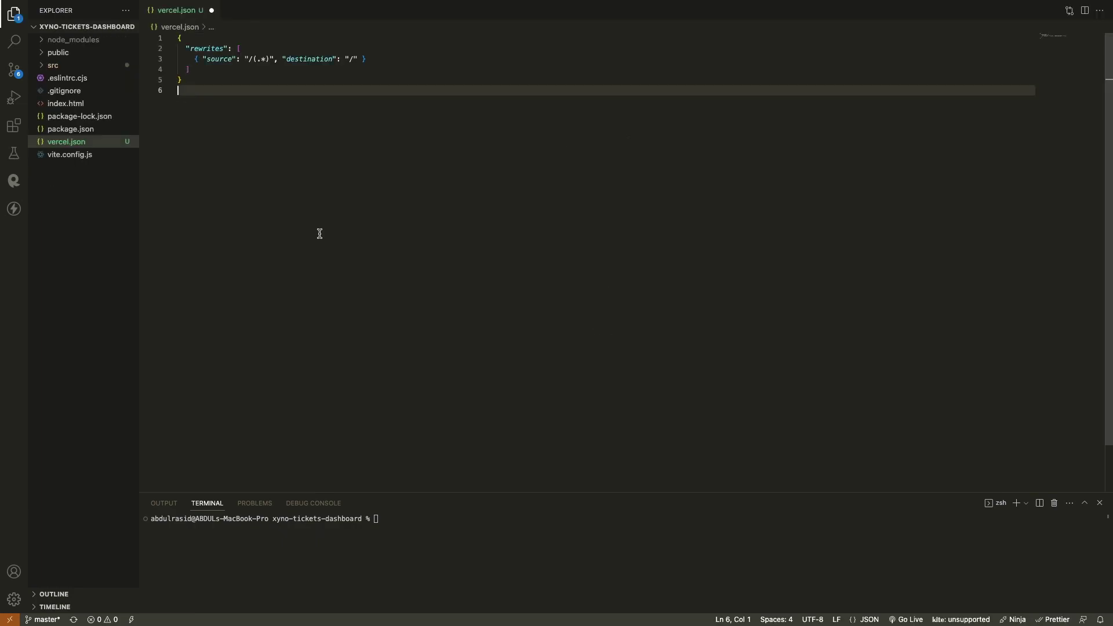
Save vercel.json with its rewrites rule.
{"action": "key", "text": "super+s"}
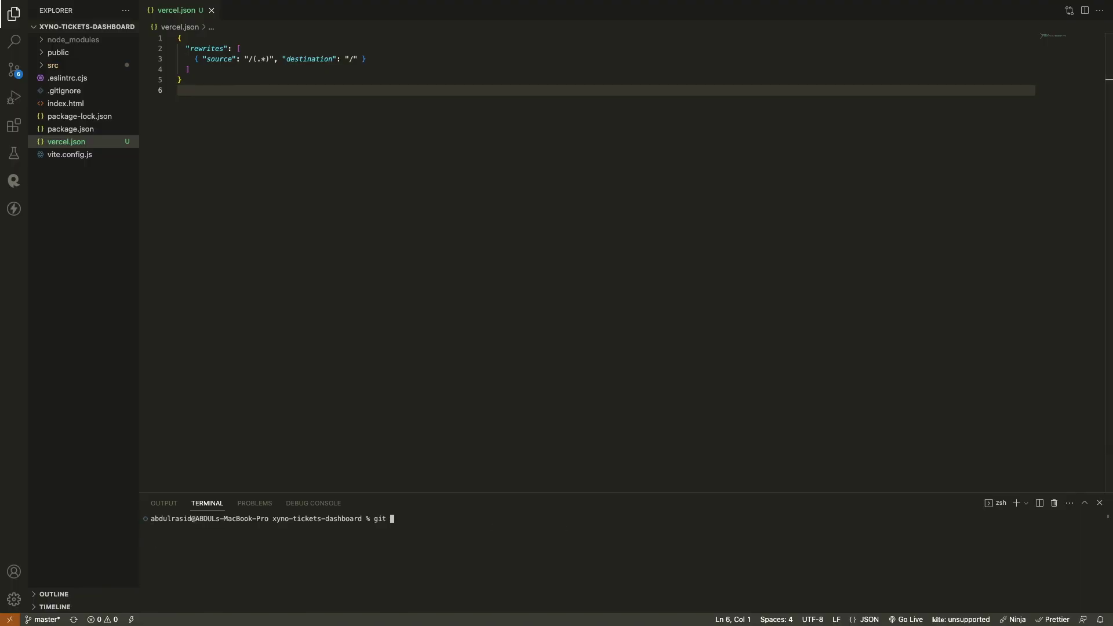
{"action": "type", "text": "add ."}
{"action": "key", "text": "Return"}
{"action": "type", "text": "g"}
{"action": "key", "text": "super+k"}
{"action": "type", "text": "i"}
{"action": "type", "text": "t commit -m 'adde"}
{"action": "type", "text": "d vercel.json file"}
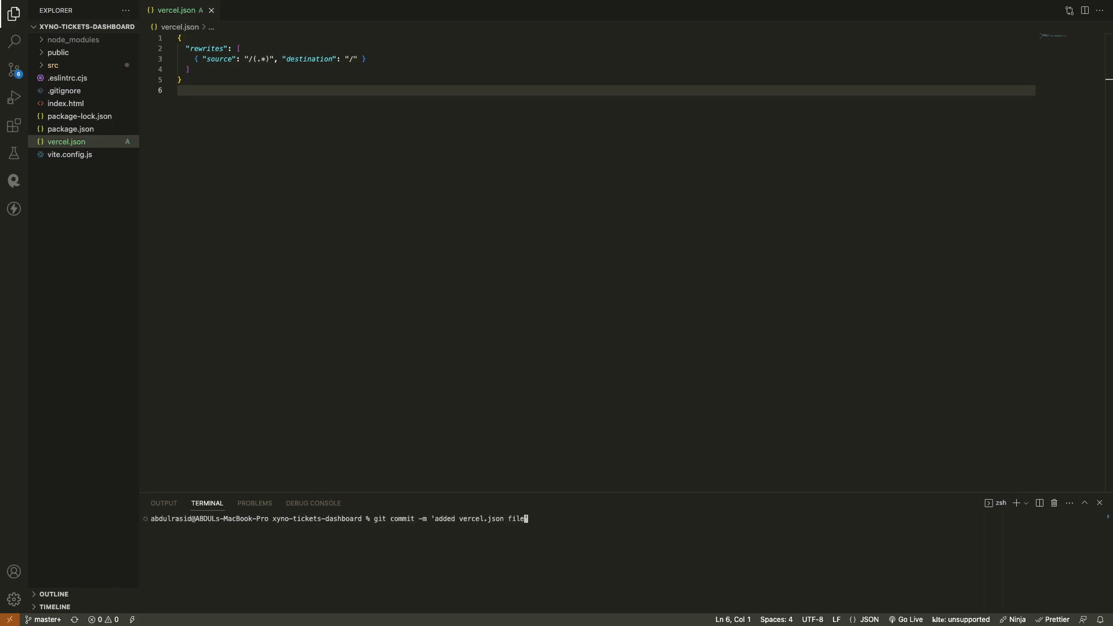
{"action": "type", "text": " fo"}
Stage all changes and commit them with the message 'added vercel.json file'.
{"action": "key", "text": "BackSpace"}
{"action": "key", "text": "BackSpace"}
{"action": "key", "text": "BackSpace"}
{"action": "type", "text": "'"}
{"action": "key", "text": "Return"}
{"action": "type", "text": "c"}
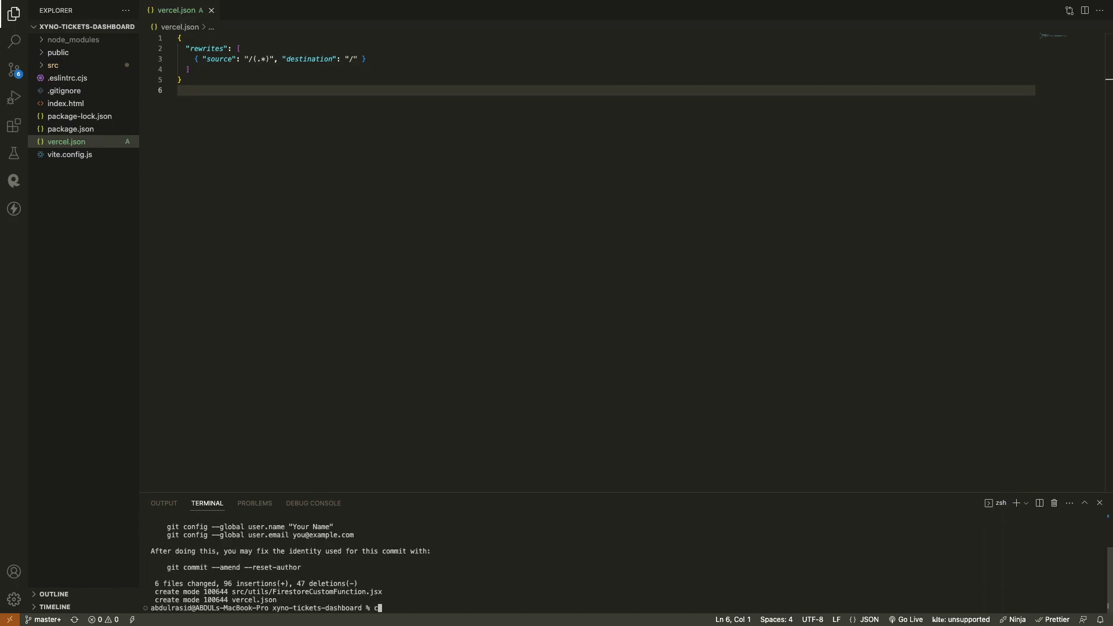
{"action": "type", "text": "lear"}
Push the commit to origin master with upstream tracking.
{"action": "key", "text": "Return"}
{"action": "type", "text": "git push -u origin mas"}
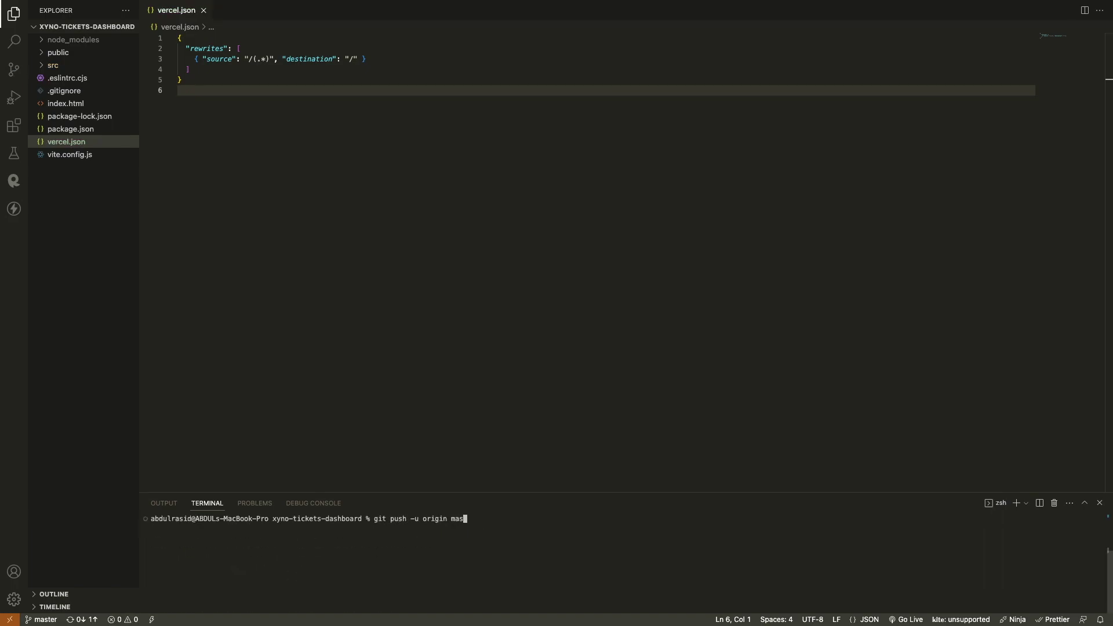
{"action": "type", "text": "ter"}
{"action": "key", "text": "Return"}
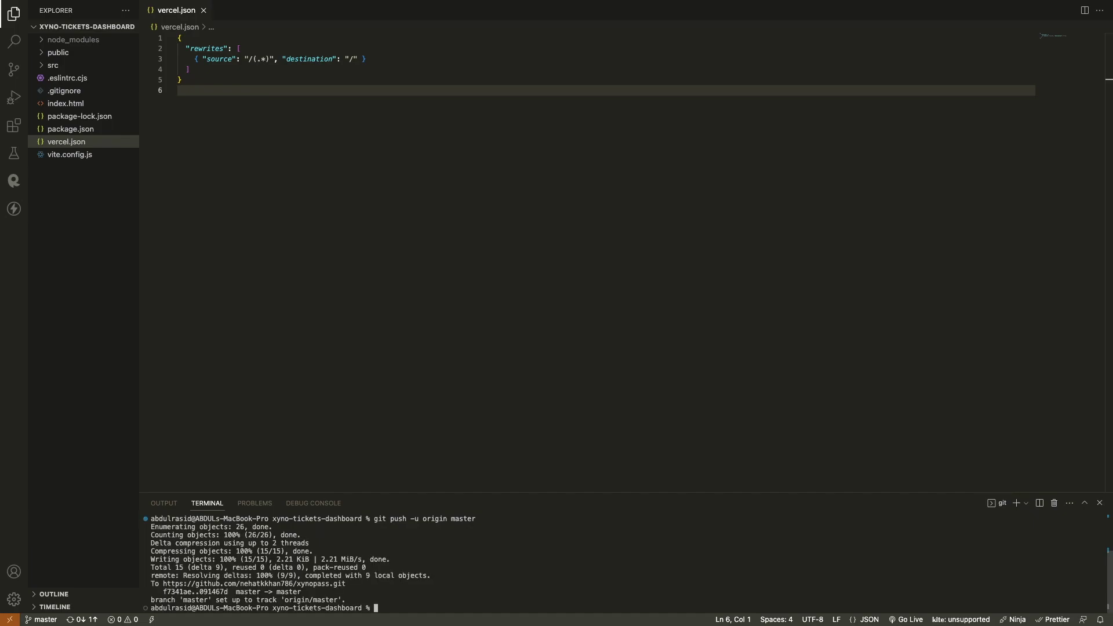
{"action": "type", "text": "clear"}
{"action": "key", "text": "Return"}
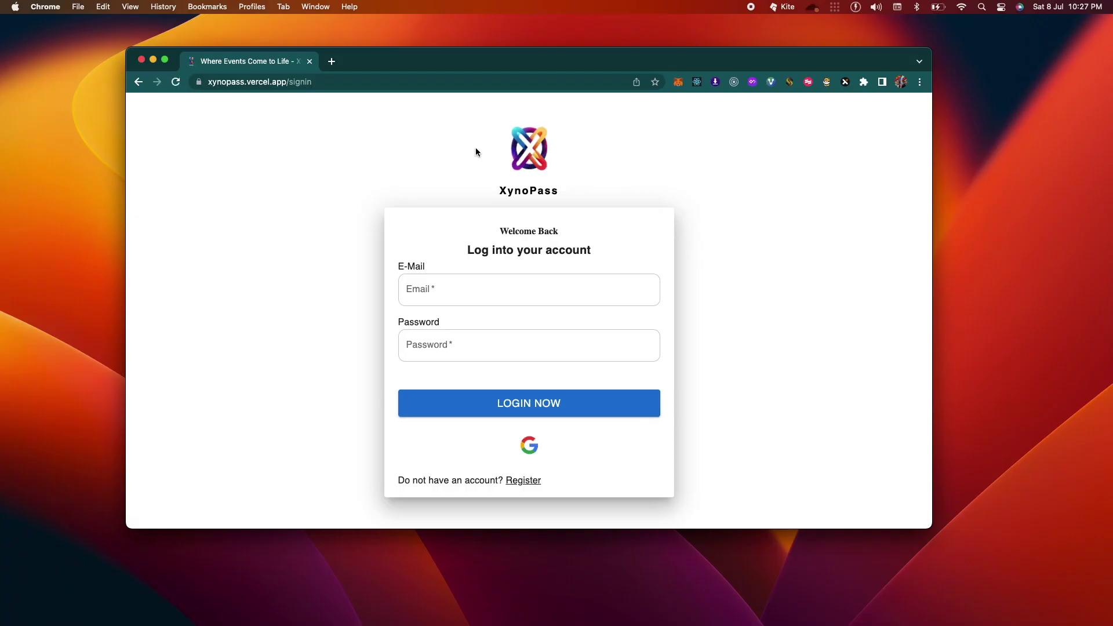
{"action": "left_click", "coordinate": [287, 83]}
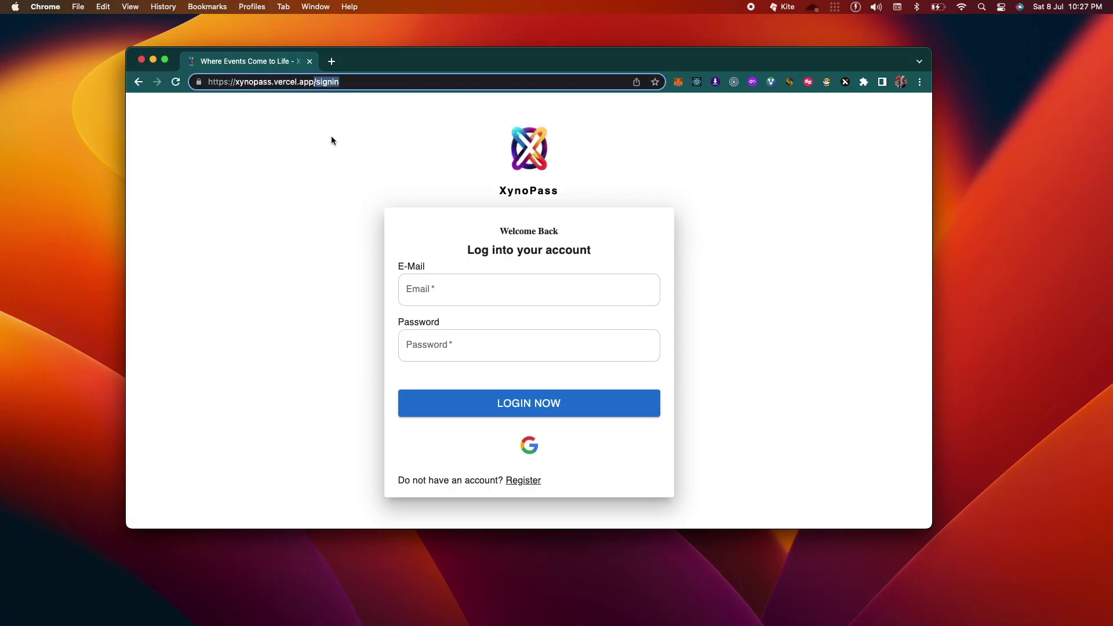
{"action": "left_click", "coordinate": [200, 113]}
{"action": "left_click", "coordinate": [175, 81]}
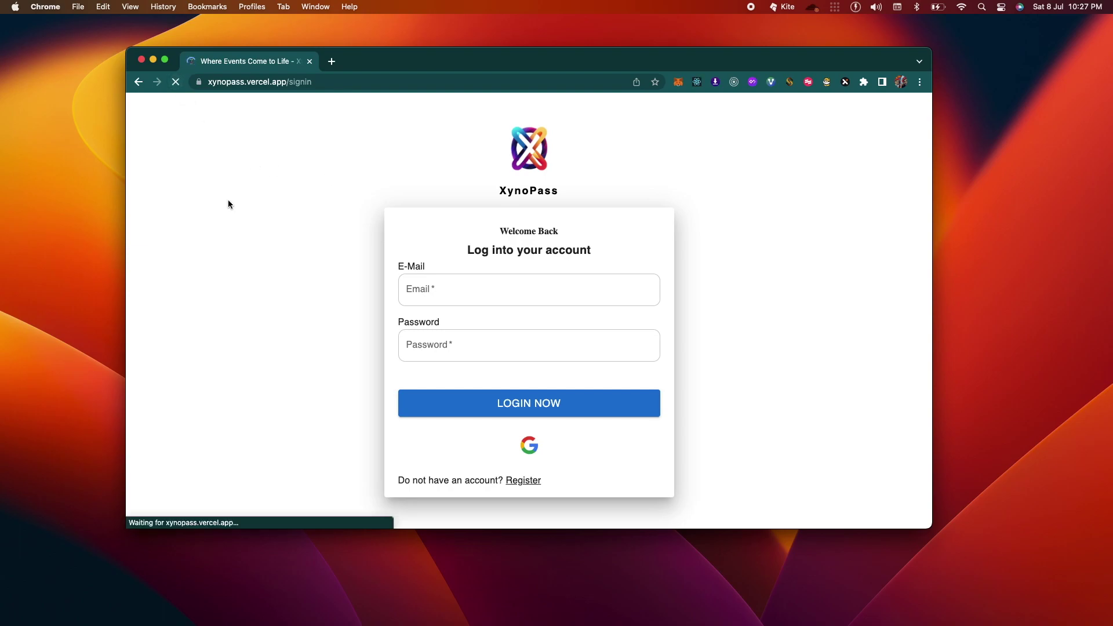
{"action": "left_click", "coordinate": [179, 88]}
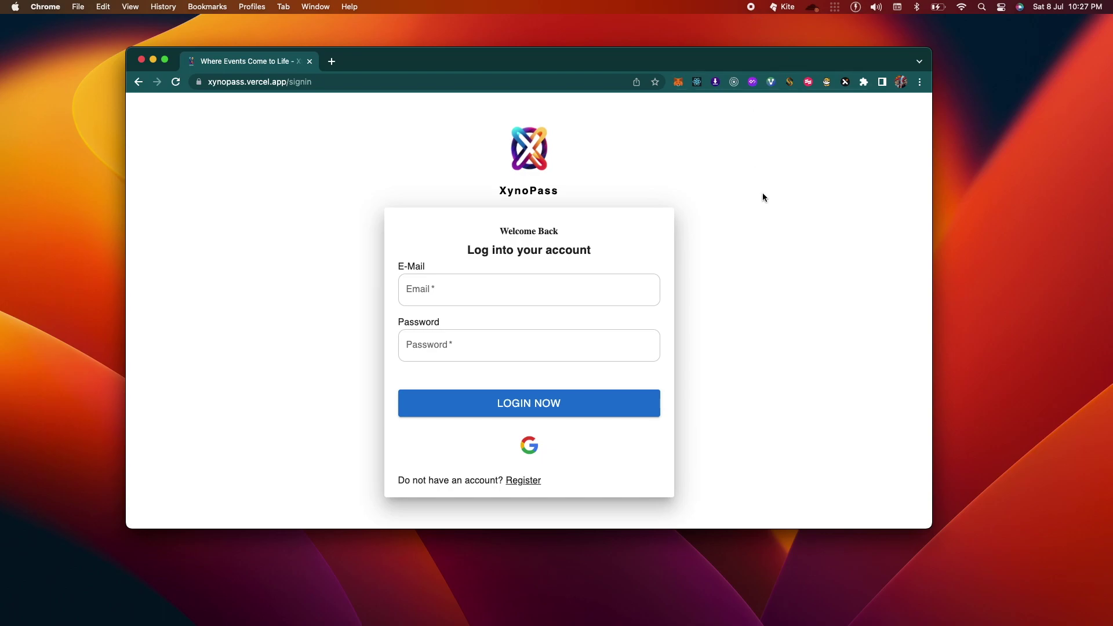
{"action": "left_click", "coordinate": [524, 481]}
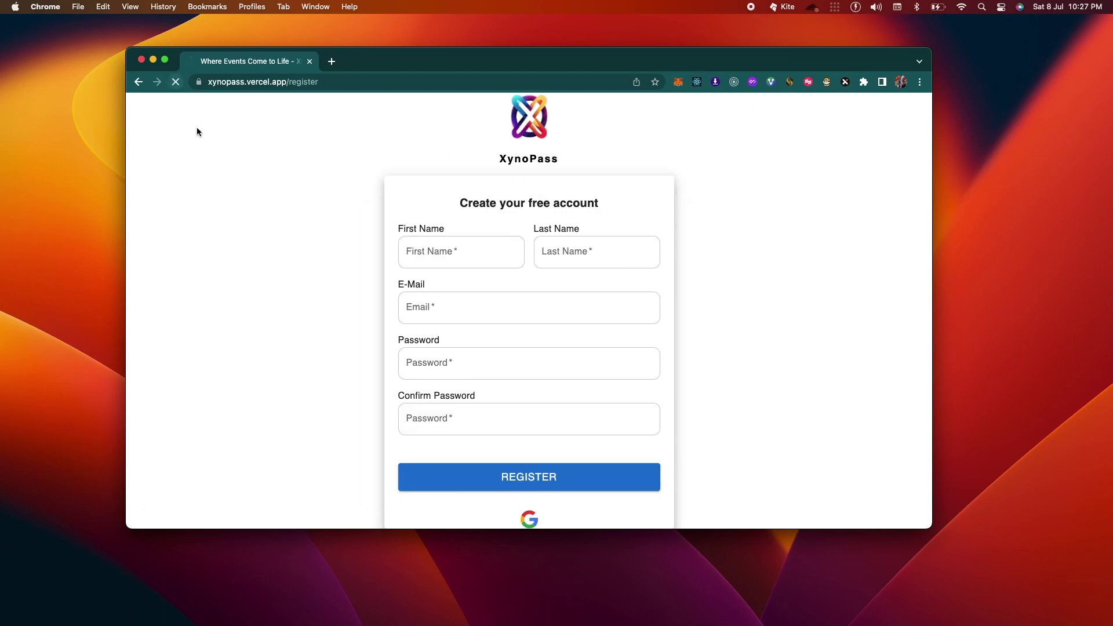